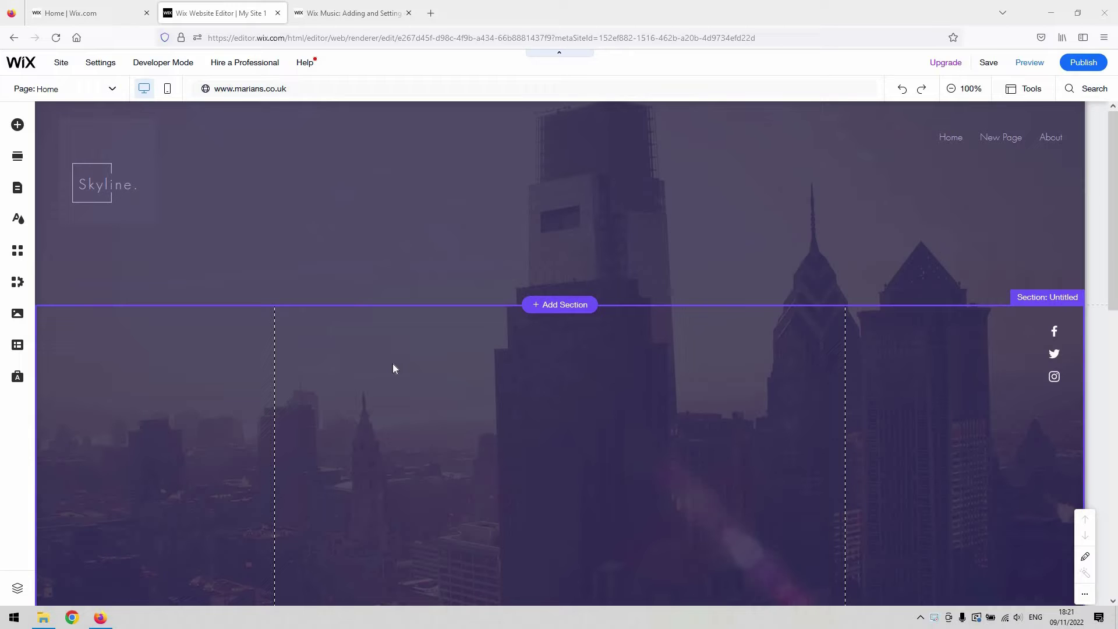
Close the background music tutorial tab and bring up the Wix App Market.
{"action": "middle_click", "coordinate": [337, 23]}
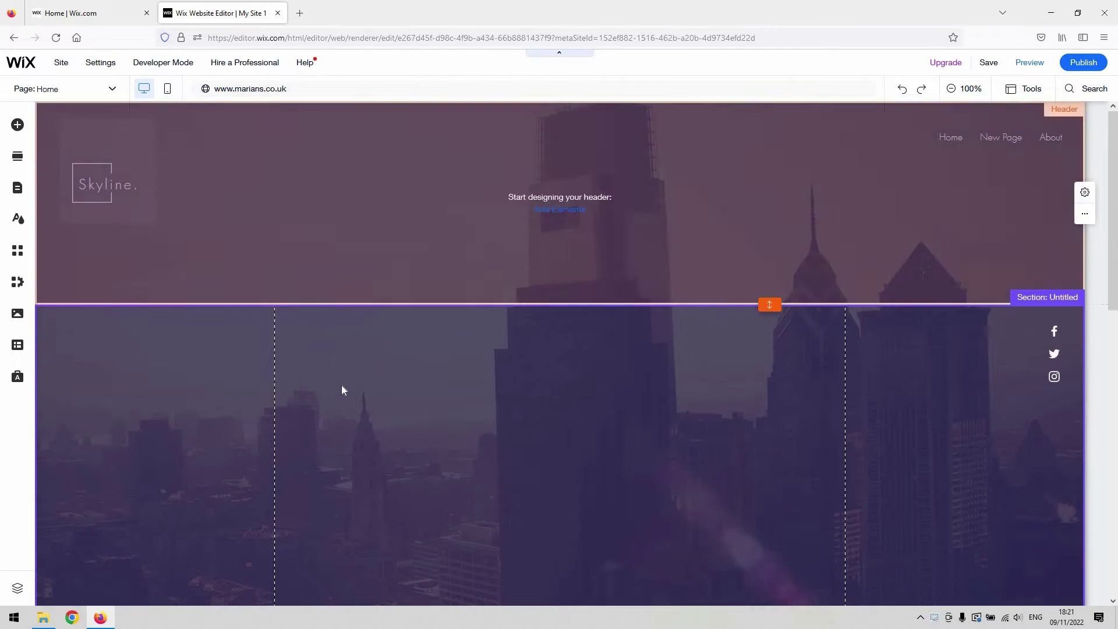
{"action": "mouse_move", "coordinate": [17, 251]}
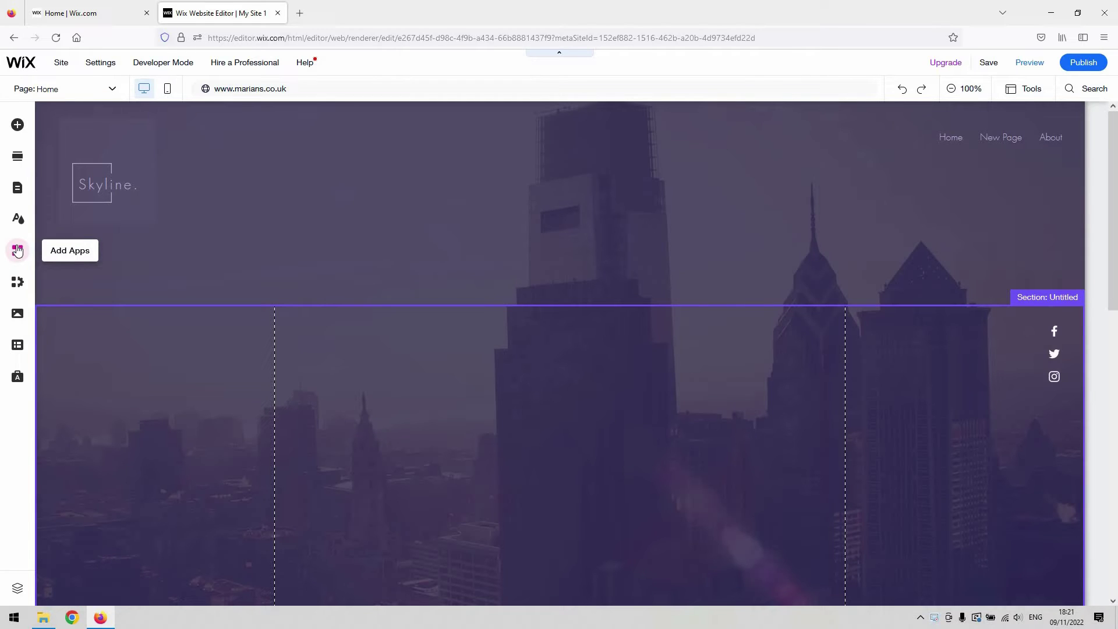
{"action": "left_click", "coordinate": [17, 251]}
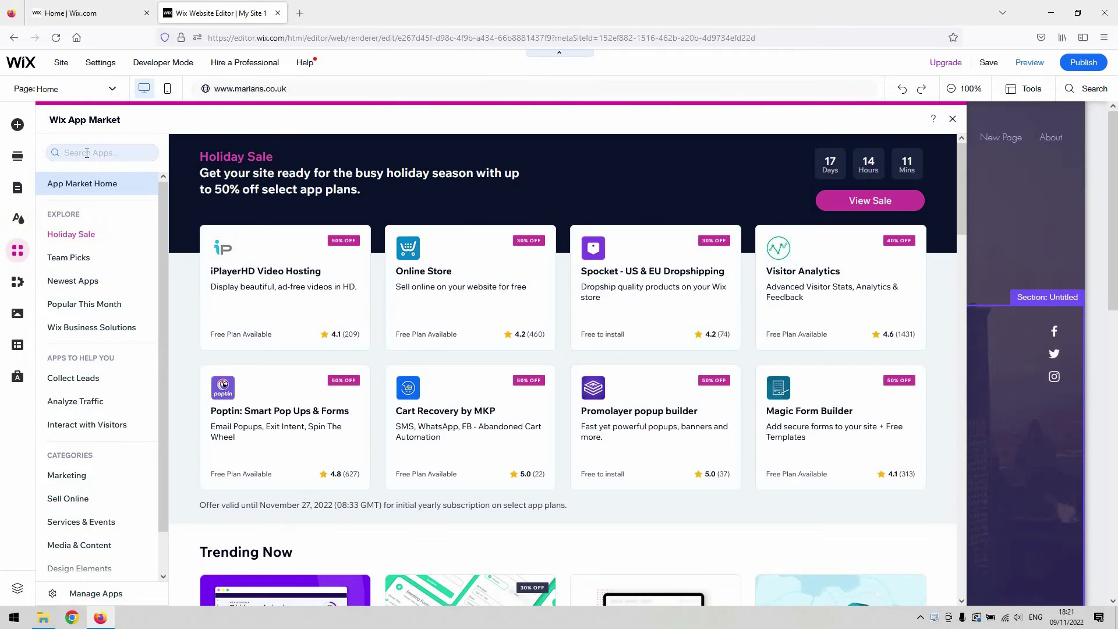
Search the App Market for 'background music' and choose the Music Backgrounds app.
{"action": "left_click", "coordinate": [87, 152]}
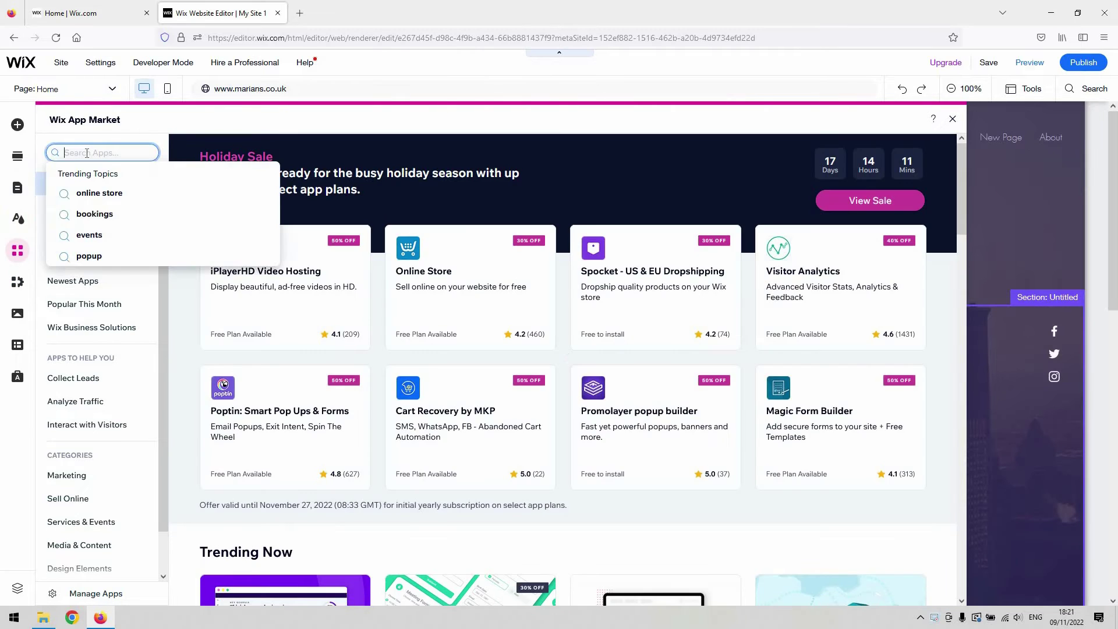
{"action": "type", "text": "backgro"}
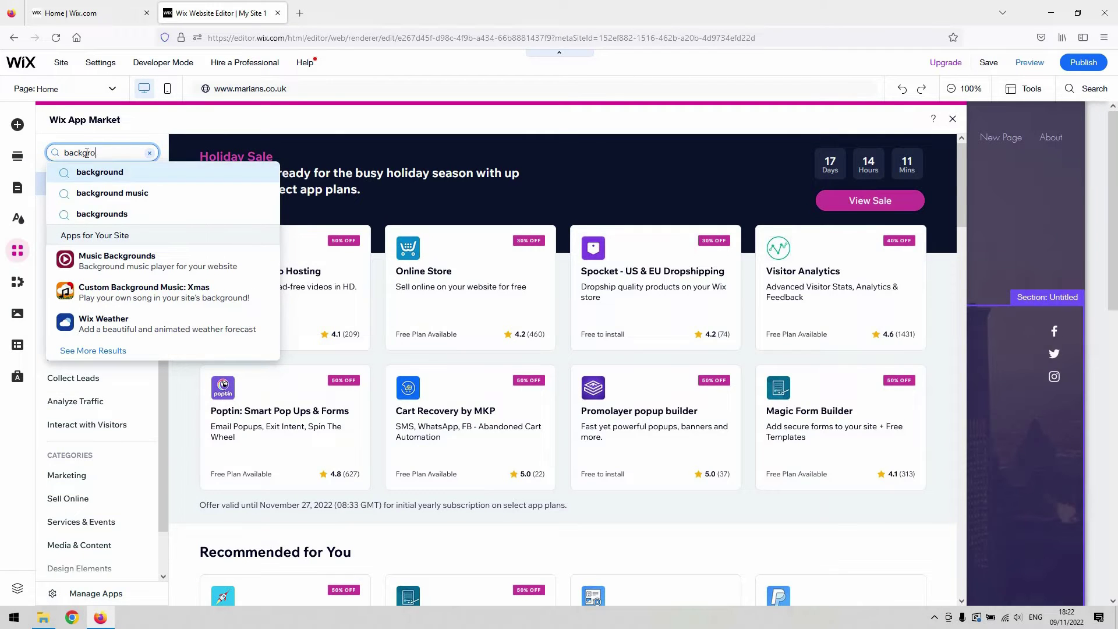
{"action": "key", "text": "Down"}
{"action": "key", "text": "Down"}
{"action": "key", "text": "Return"}
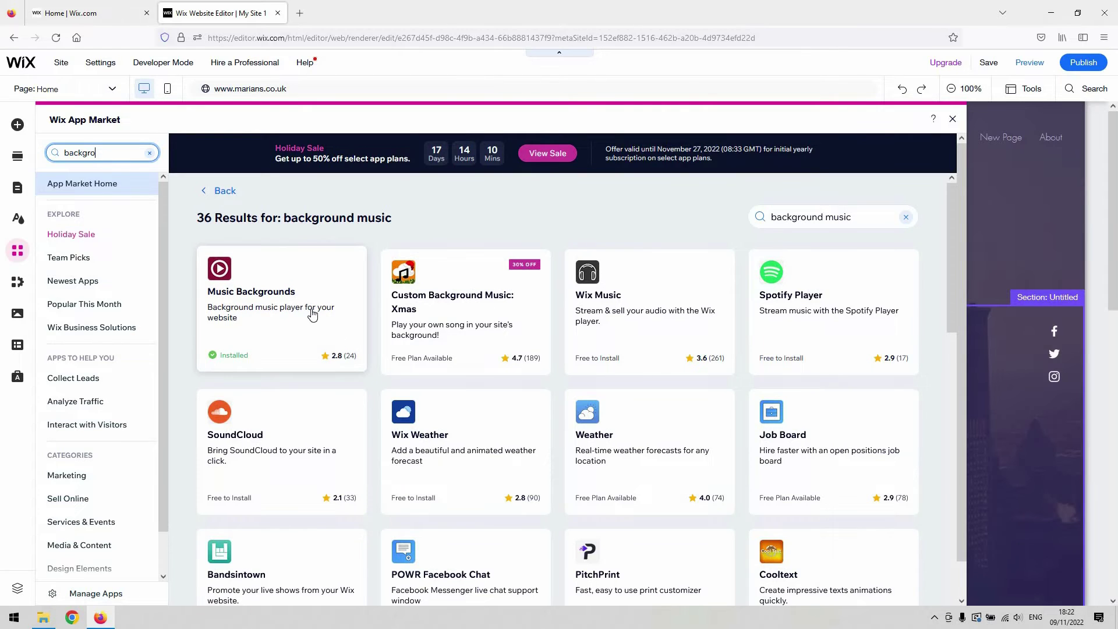
{"action": "left_click", "coordinate": [311, 314]}
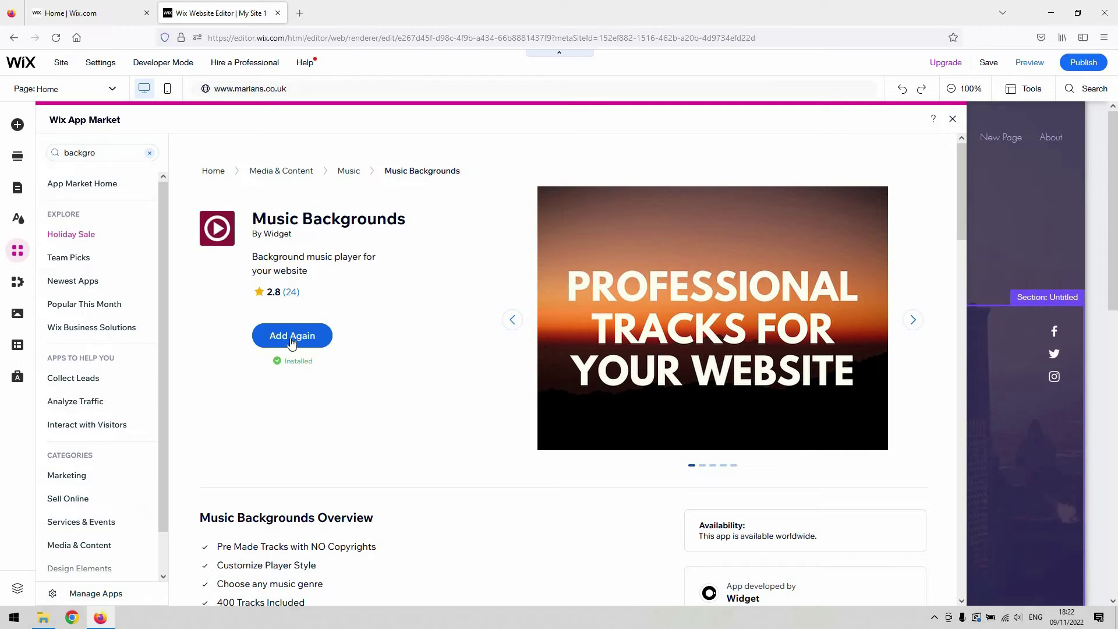
Add the Music Backgrounds player to the page and centre it in the lower section.
{"action": "left_click", "coordinate": [292, 339]}
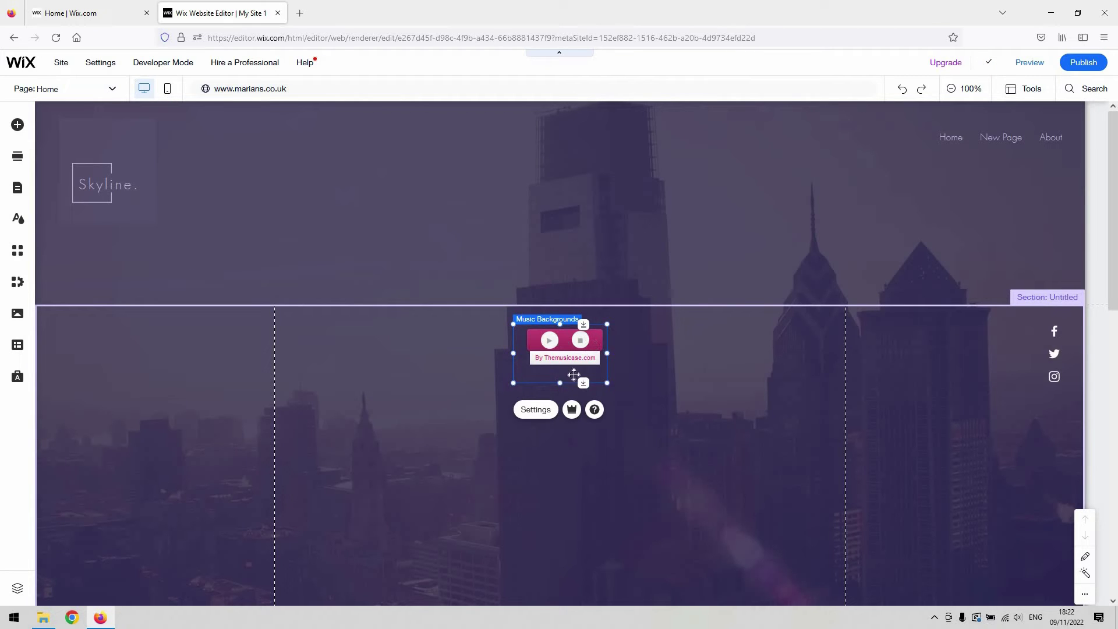
{"action": "mouse_move", "coordinate": [572, 376]}
{"action": "left_mouse_down"}
{"action": "mouse_move", "coordinate": [544, 473]}
{"action": "mouse_move", "coordinate": [539, 456]}
{"action": "left_mouse_up"}
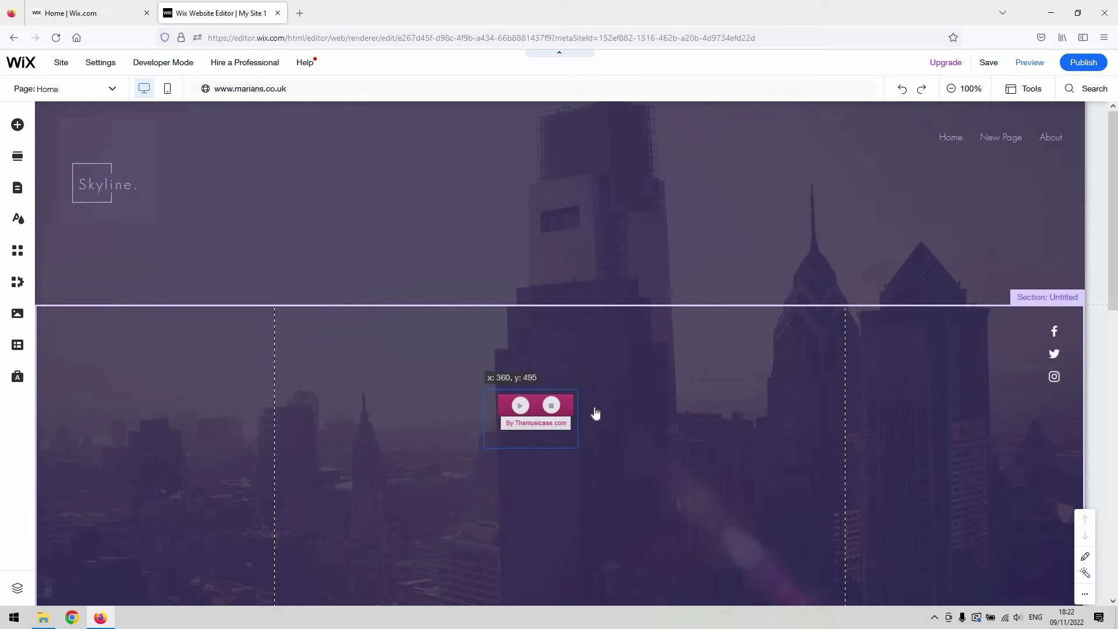
{"action": "left_click_drag", "start_coordinate": [538, 456], "coordinate": [554, 439]}
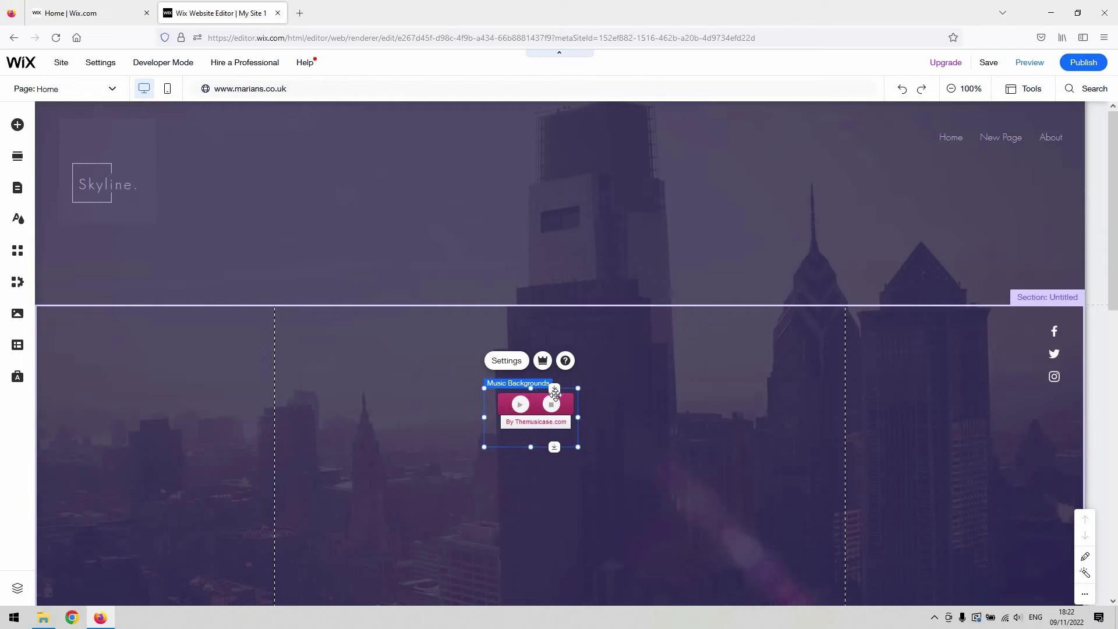
{"action": "left_click", "coordinate": [507, 360]}
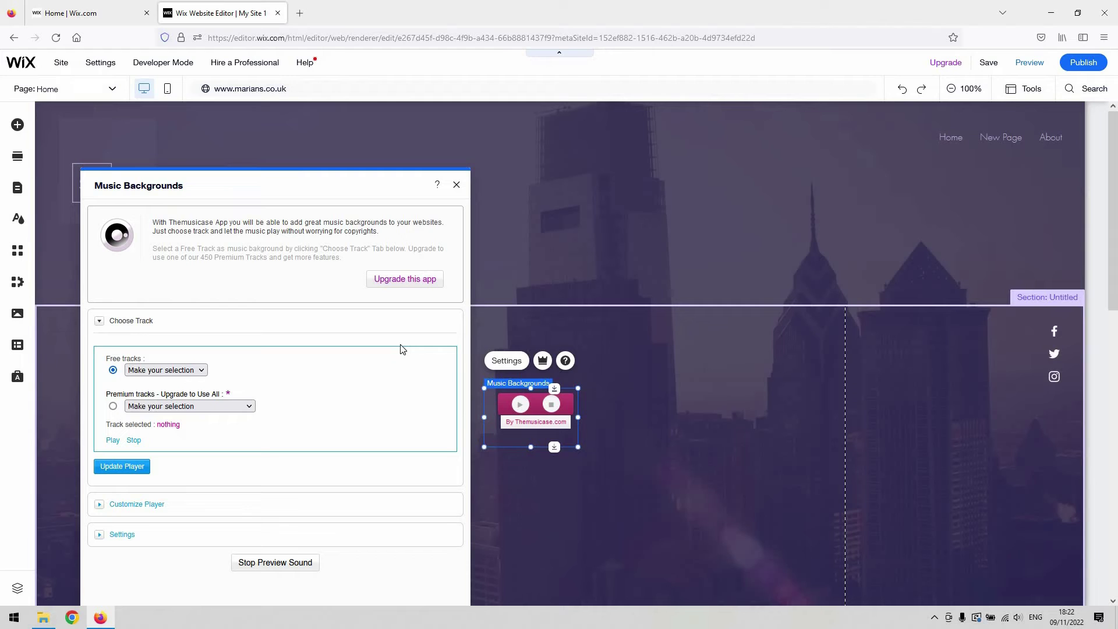
Skip the free tracks and pick Happy Holiday from the premium track list.
{"action": "left_click", "coordinate": [197, 374]}
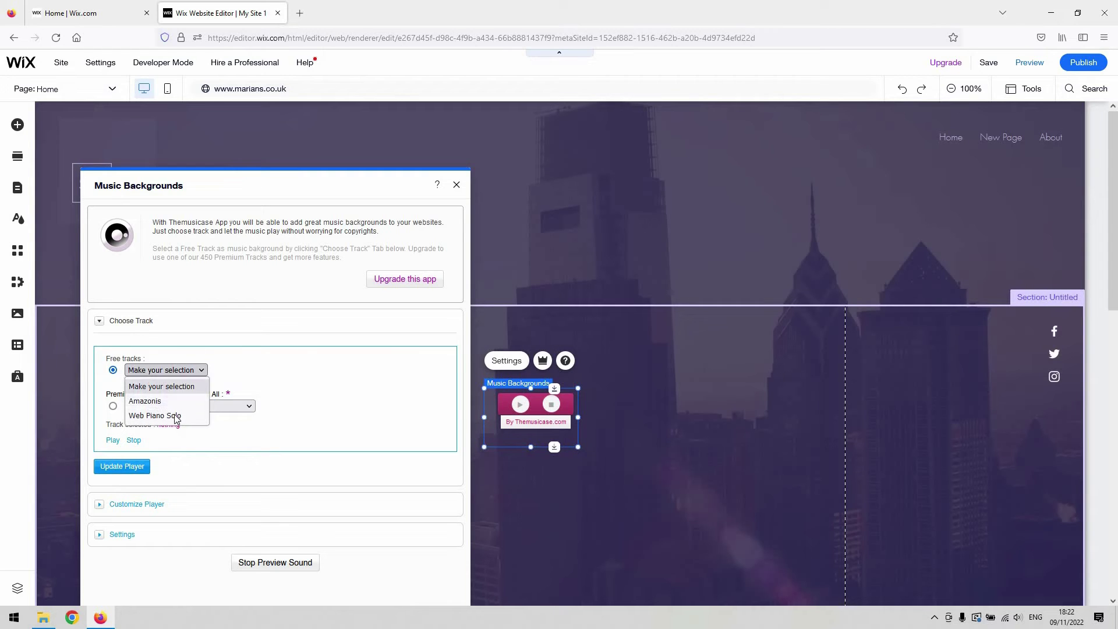
{"action": "left_click", "coordinate": [290, 387]}
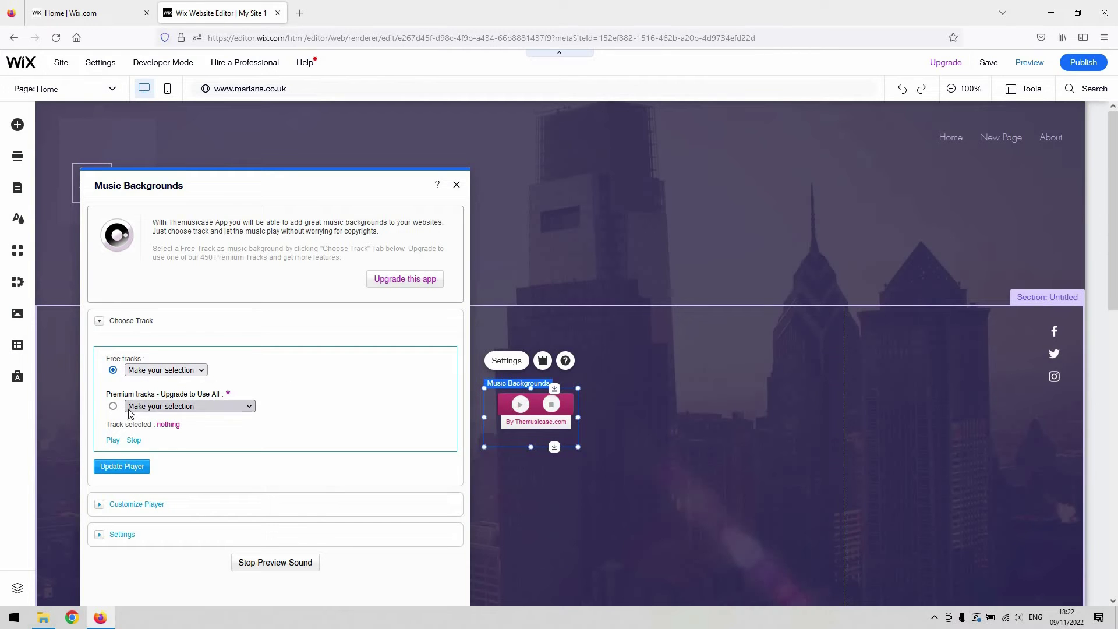
{"action": "left_click", "coordinate": [114, 406]}
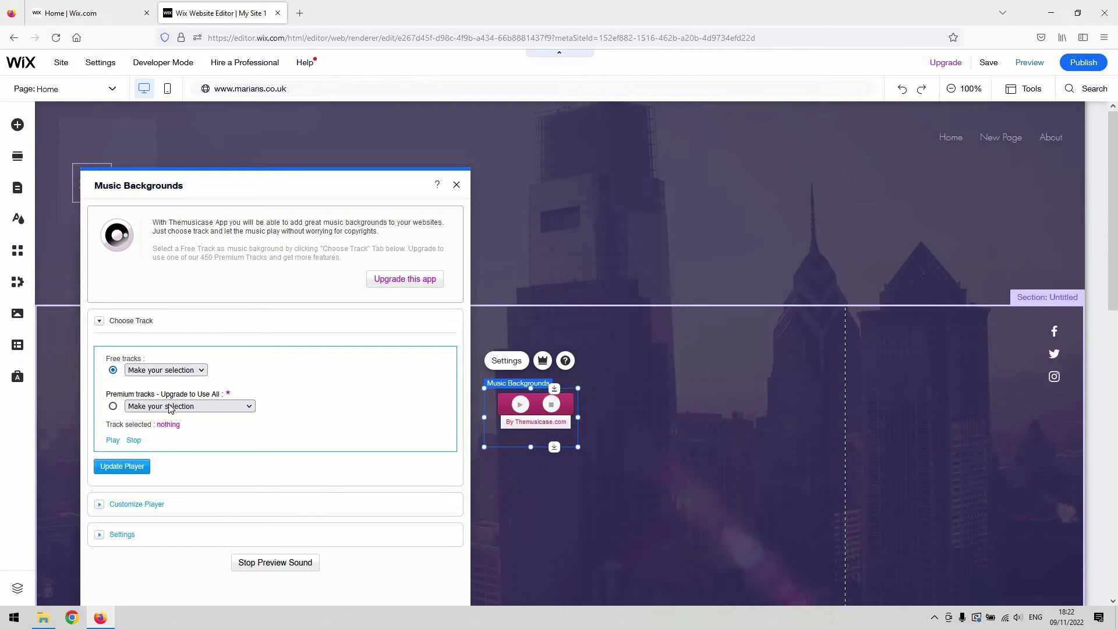
{"action": "left_click", "coordinate": [216, 406]}
{"action": "scroll", "coordinate": [208, 289], "scroll_direction": "down", "scroll_amount": 1}
{"action": "scroll", "coordinate": [207, 240], "scroll_direction": "down", "scroll_amount": 2}
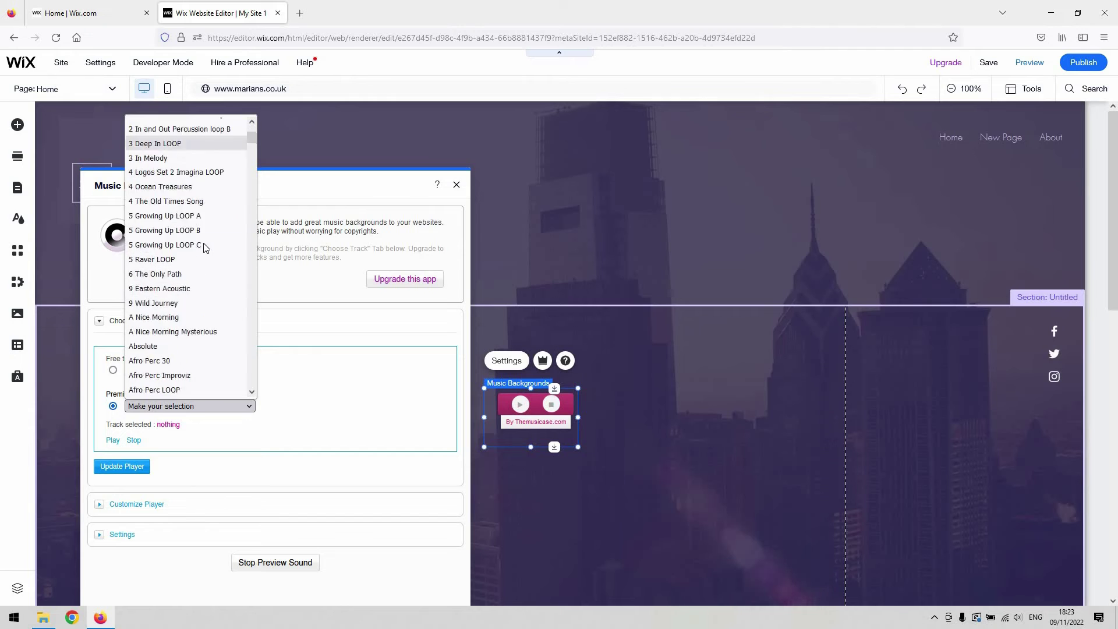
{"action": "scroll", "coordinate": [200, 247], "scroll_direction": "down", "scroll_amount": 10}
{"action": "scroll", "coordinate": [199, 247], "scroll_direction": "down", "scroll_amount": 15}
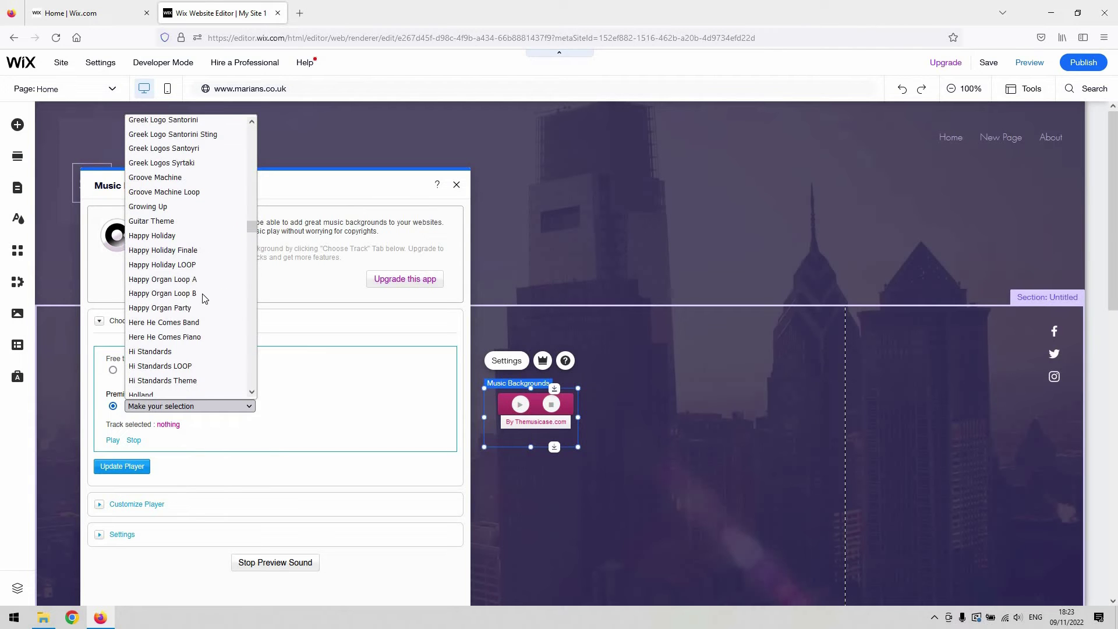
{"action": "left_click", "coordinate": [196, 236]}
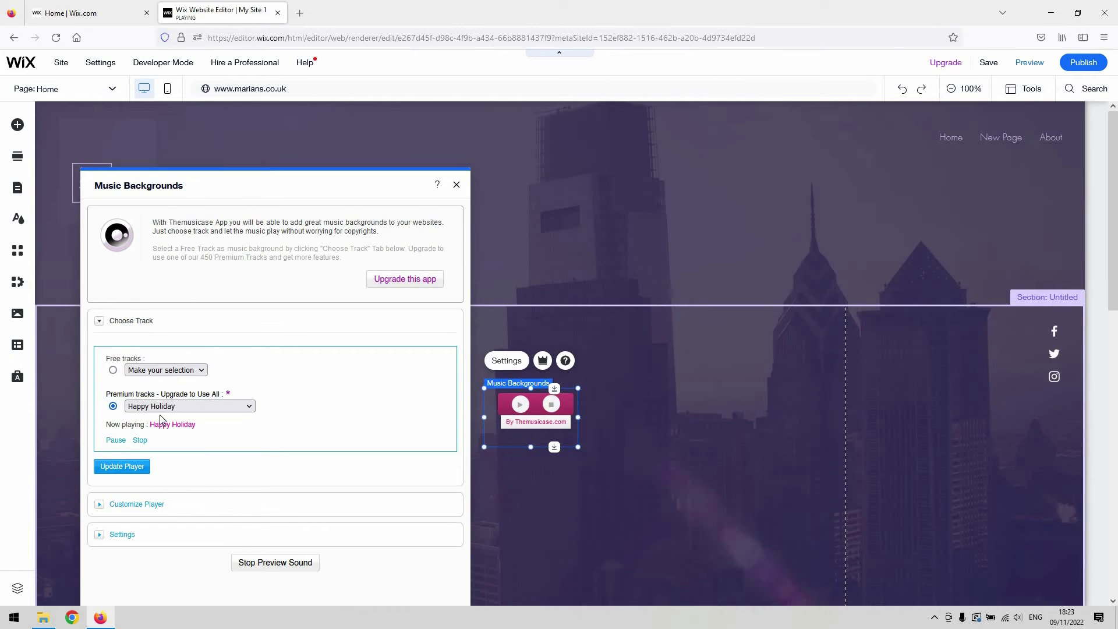
Try In Melody LOOP B, settle on Los Quantas as the track, and stop its preview.
{"action": "left_click", "coordinate": [250, 406]}
{"action": "scroll", "coordinate": [206, 333], "scroll_direction": "down", "scroll_amount": 5}
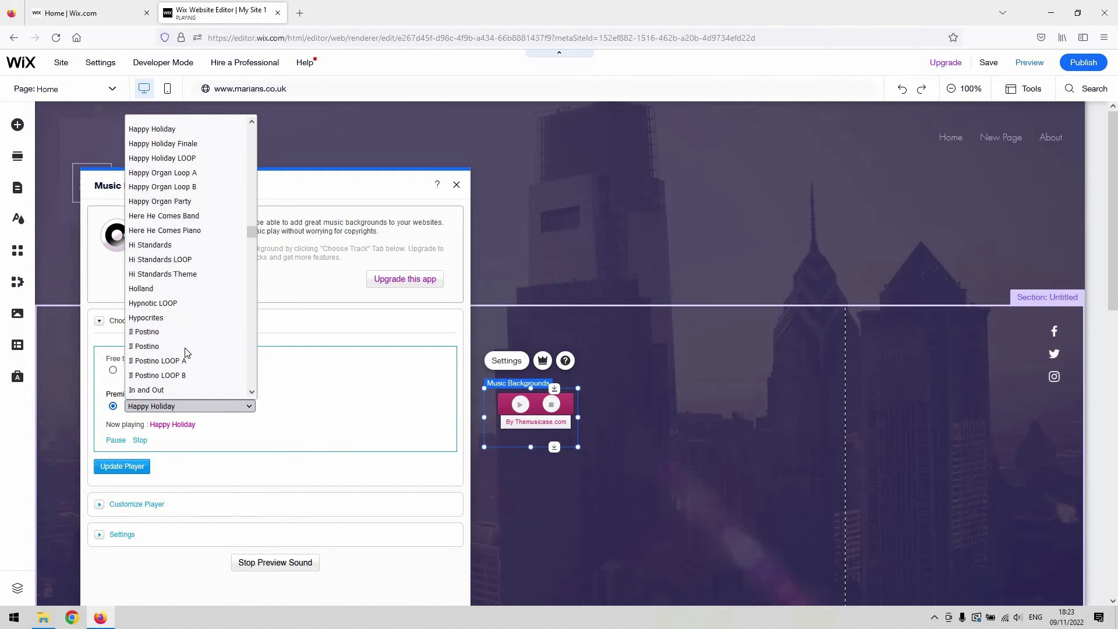
{"action": "scroll", "coordinate": [185, 347], "scroll_direction": "down", "scroll_amount": 3}
{"action": "left_click", "coordinate": [187, 350]}
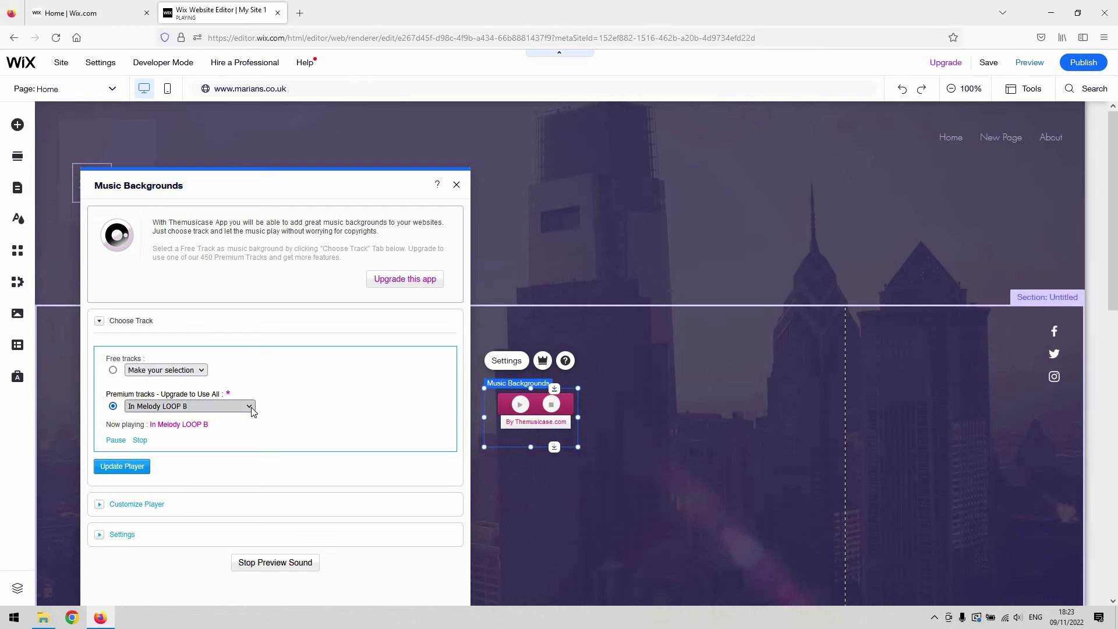
{"action": "left_click", "coordinate": [250, 410]}
{"action": "scroll", "coordinate": [212, 341], "scroll_direction": "down", "scroll_amount": 5}
{"action": "scroll", "coordinate": [175, 345], "scroll_direction": "down", "scroll_amount": 3}
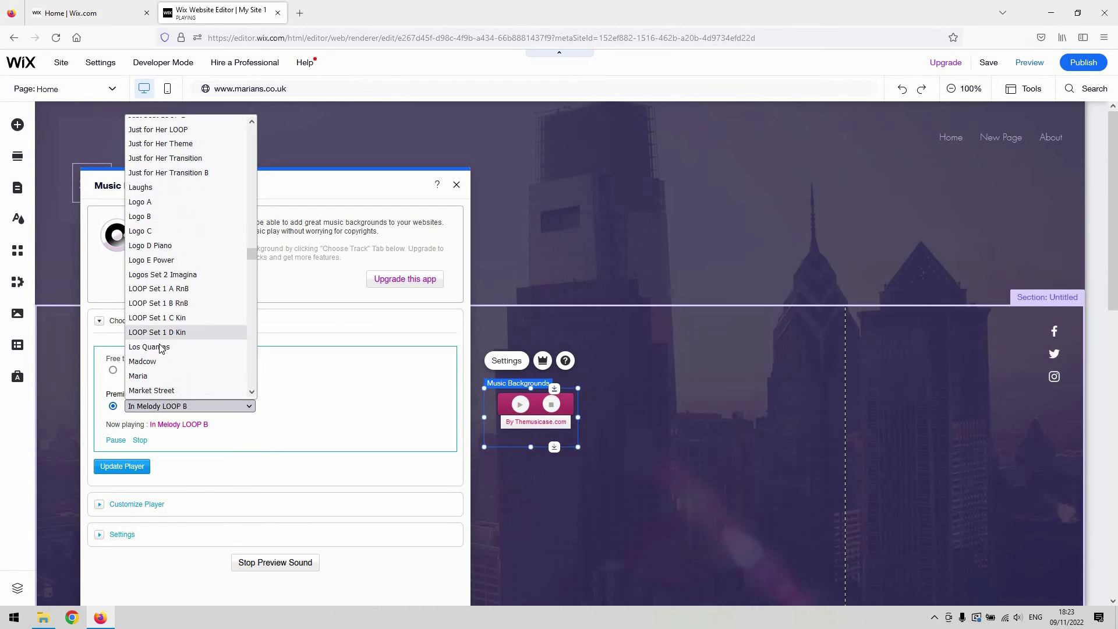
{"action": "left_click", "coordinate": [229, 362]}
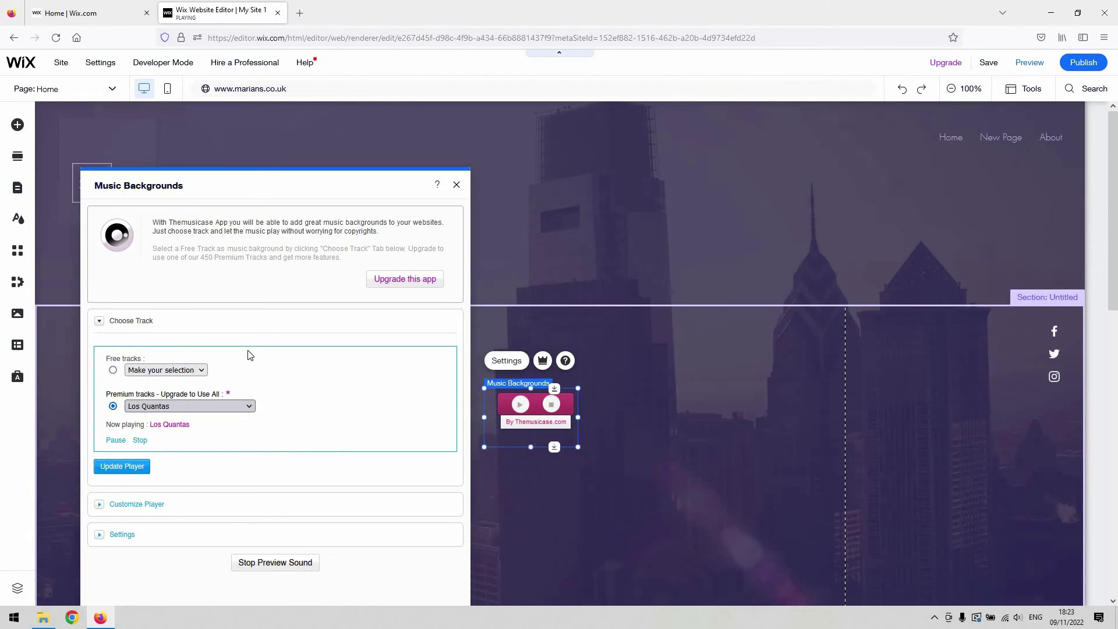
{"action": "left_click", "coordinate": [142, 442]}
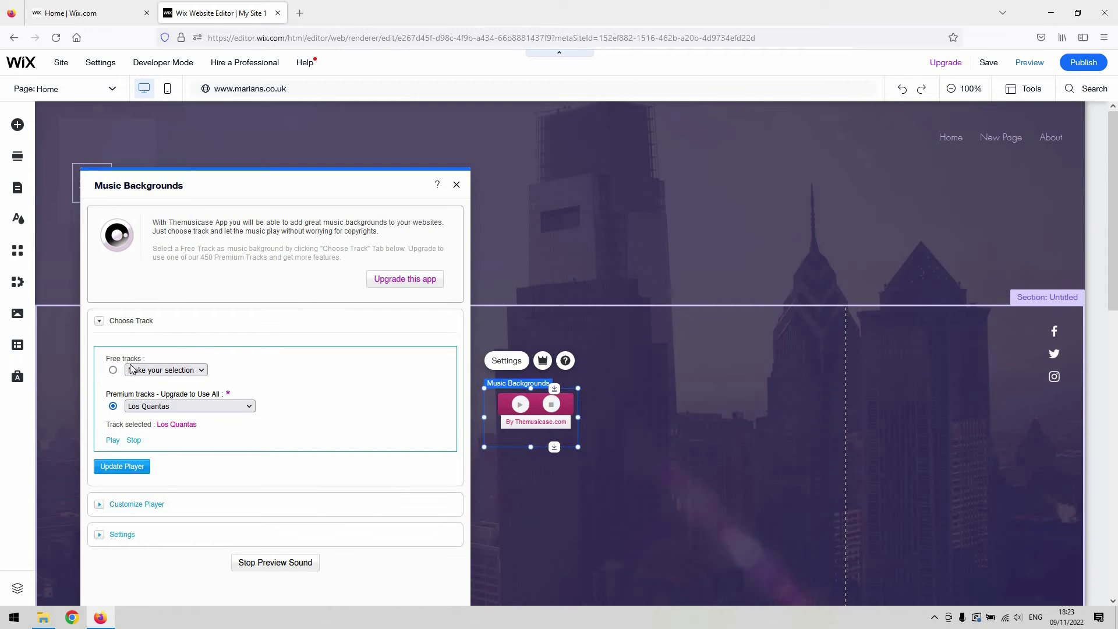
{"action": "left_click", "coordinate": [100, 327]}
Review the Customize Player options, then show the playback settings with autoplay on.
{"action": "left_click", "coordinate": [100, 354]}
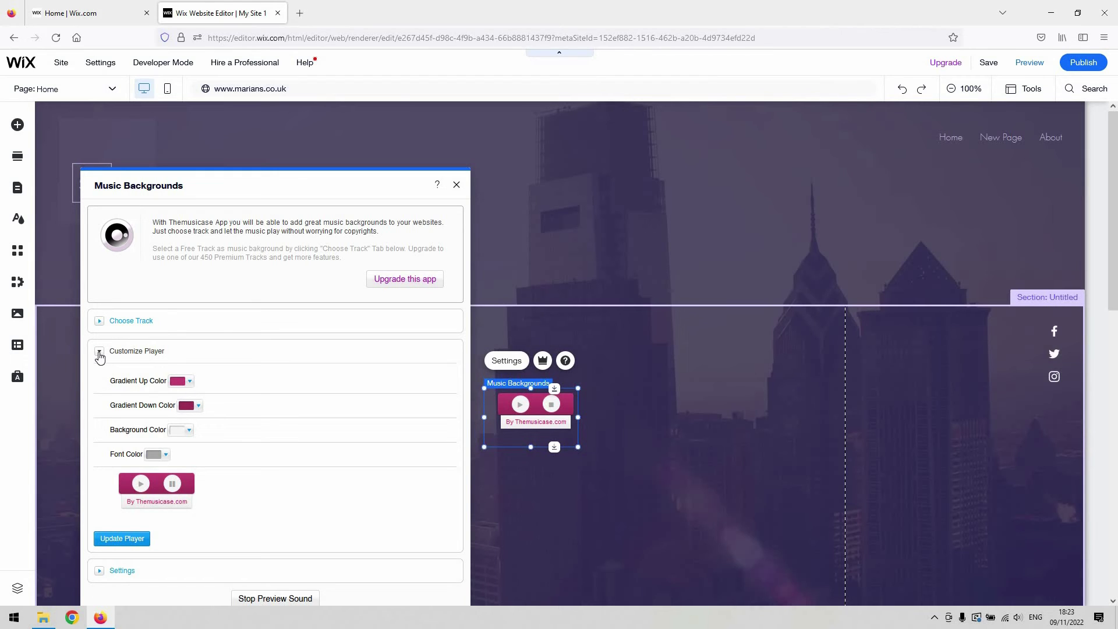
{"action": "left_click", "coordinate": [100, 352]}
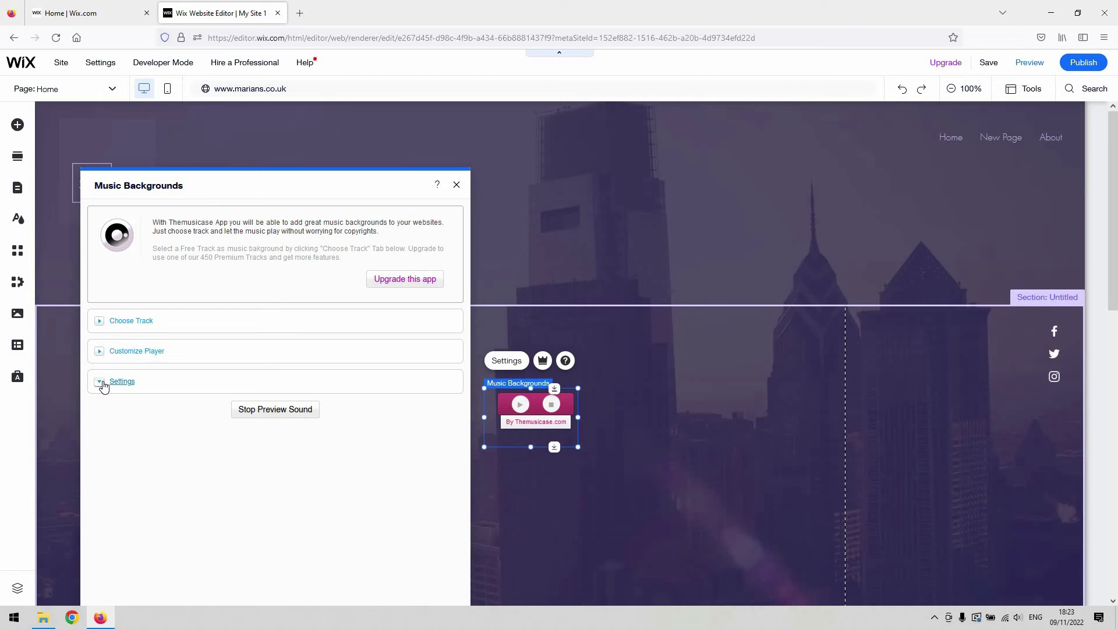
{"action": "left_click", "coordinate": [101, 383]}
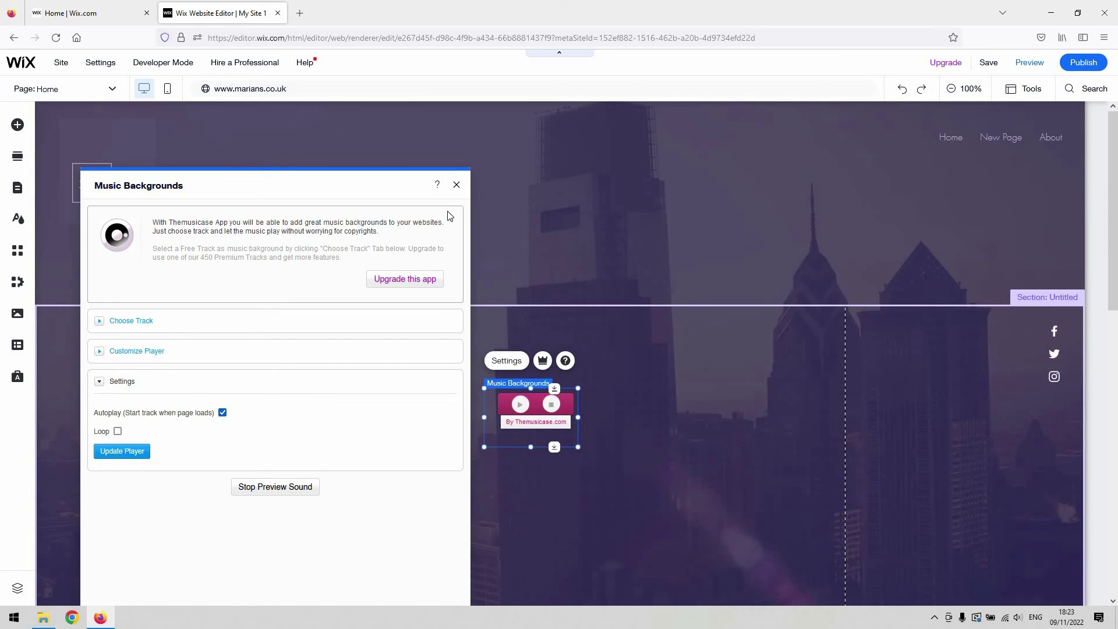
Close the player settings and preview the homepage with the music playing.
{"action": "left_click", "coordinate": [612, 160]}
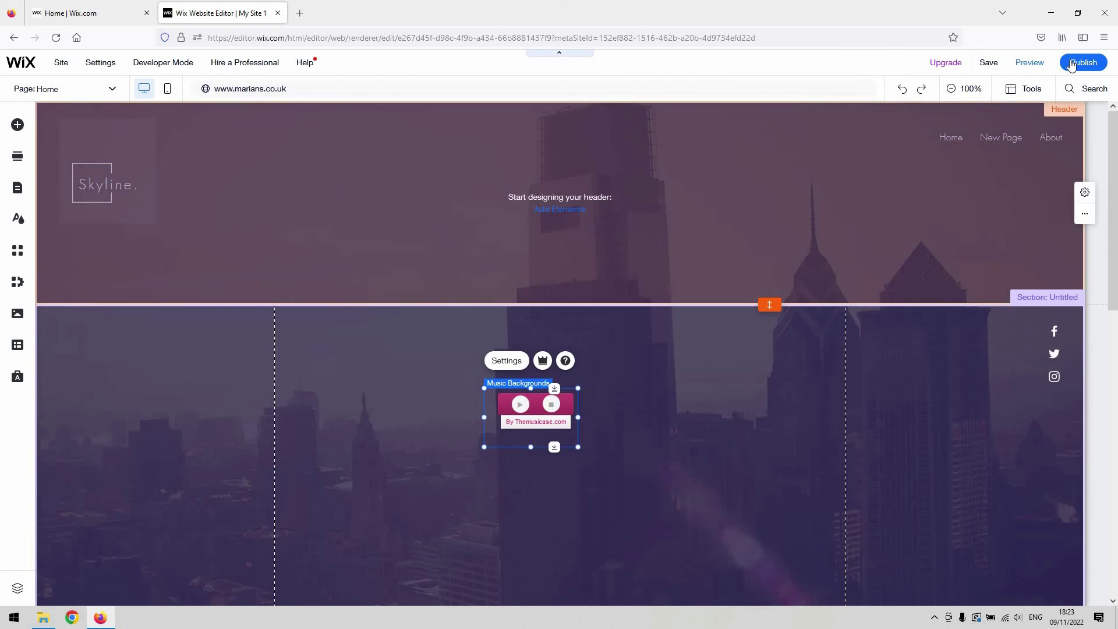
{"action": "left_click", "coordinate": [1031, 62]}
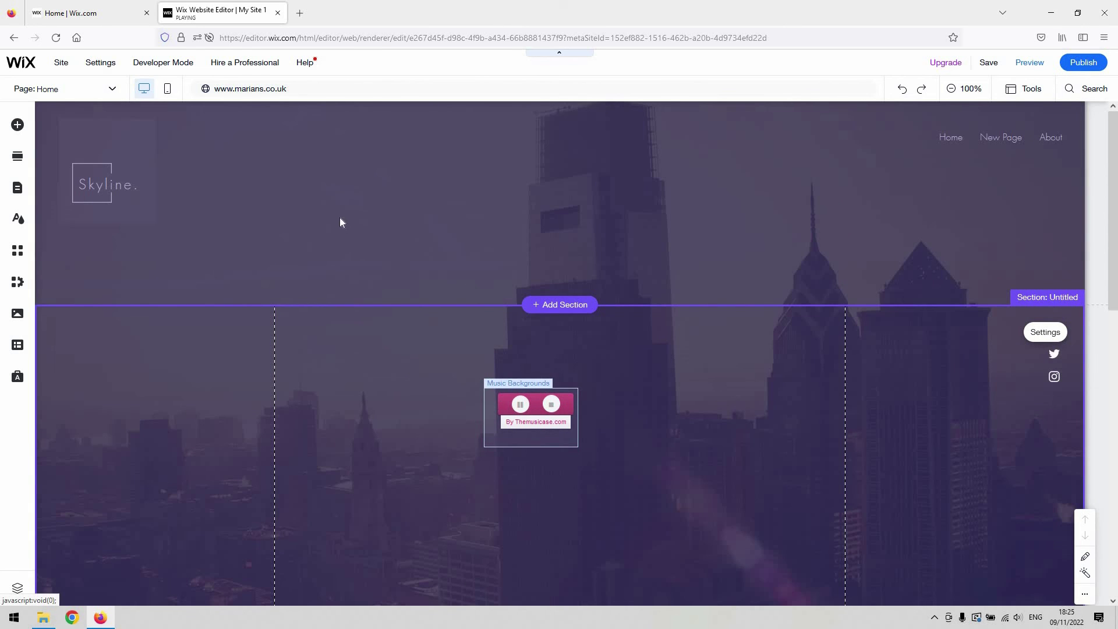
Select the Music Backgrounds player on the home page back in the editor.
{"action": "left_click", "coordinate": [549, 404]}
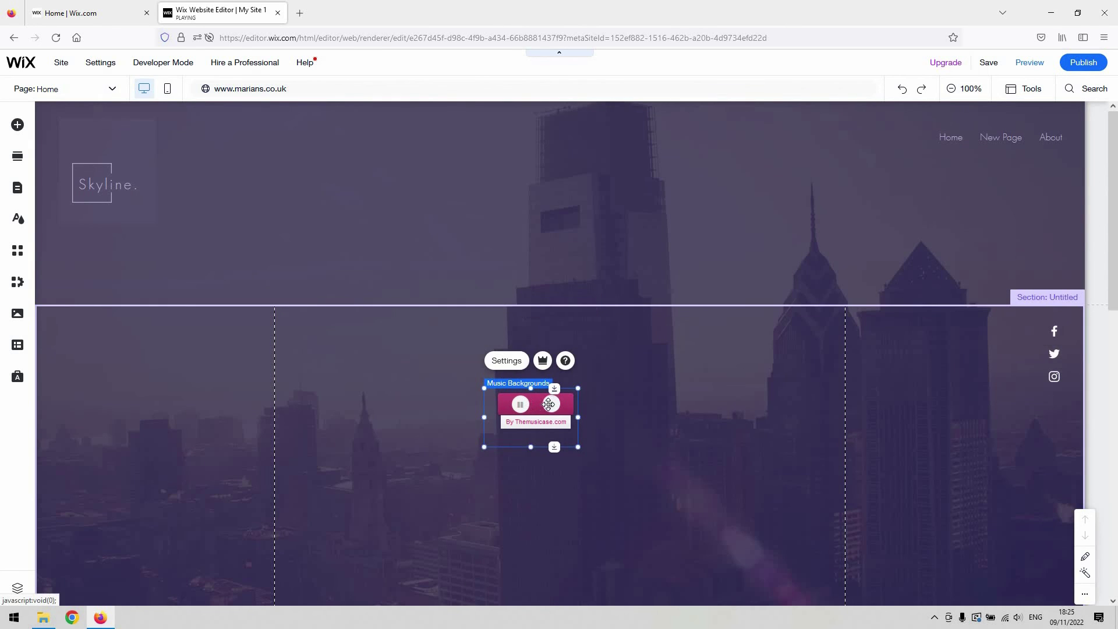